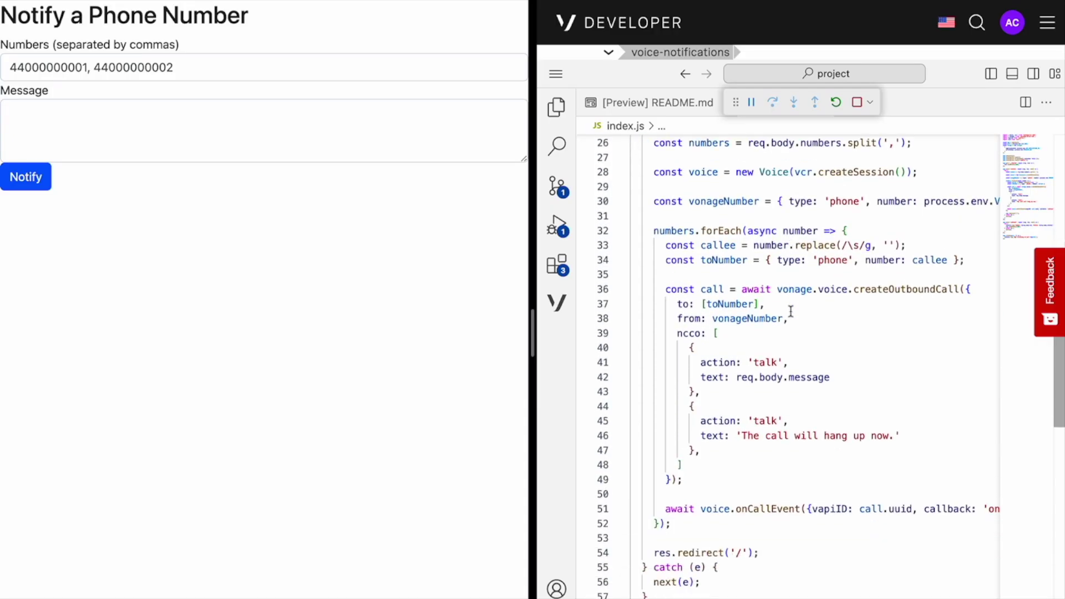
scroll(789, 311, "down", 1)
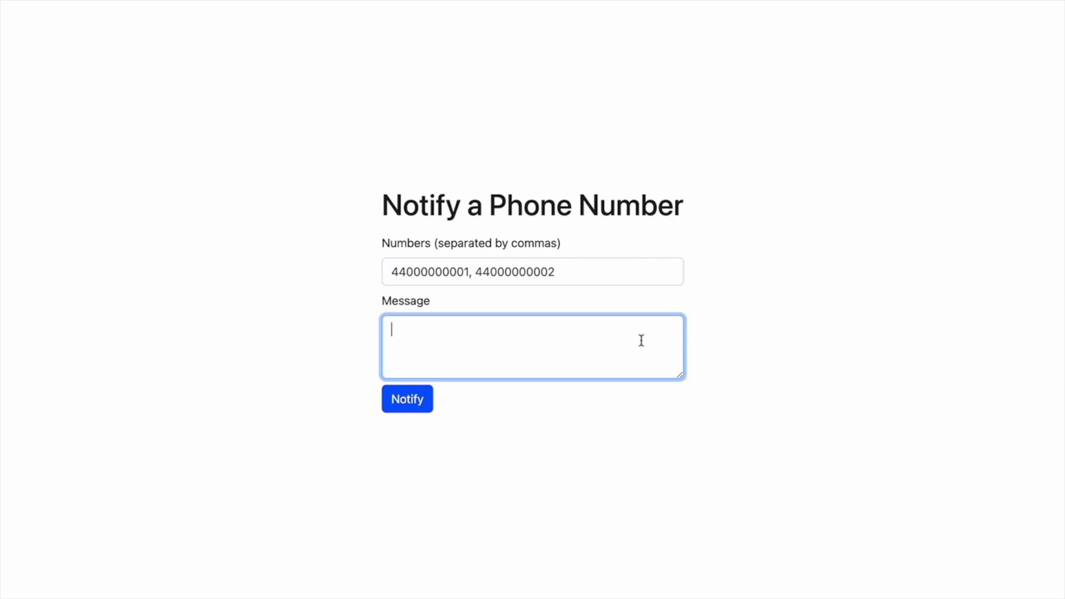
type("Notifying many numbers at once!")
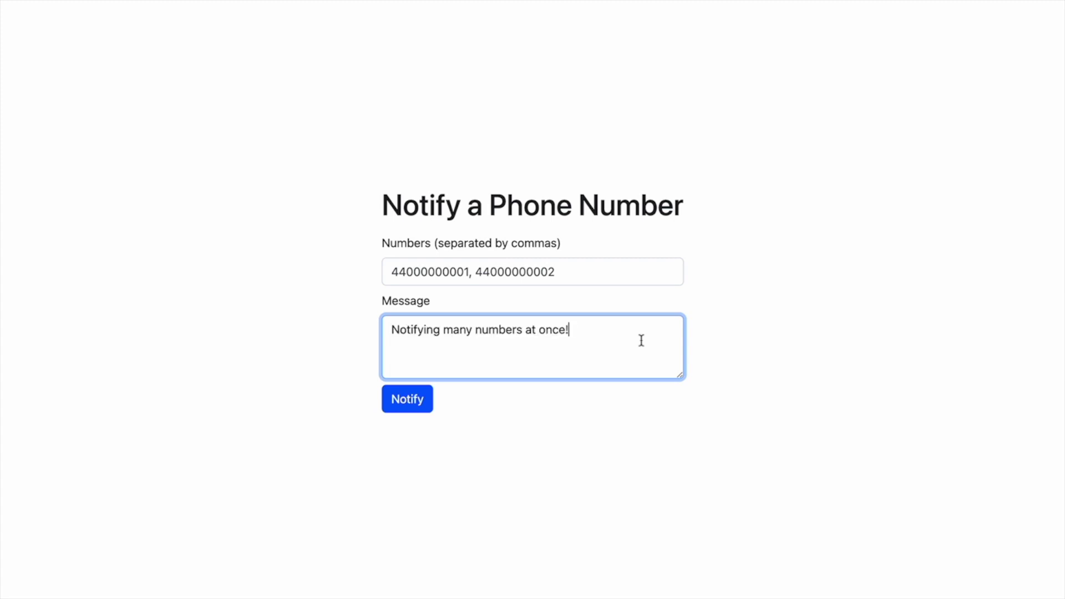
Finish the message 'Notifying many numbers at once!' for both listed numbers
left_click(720, 358)
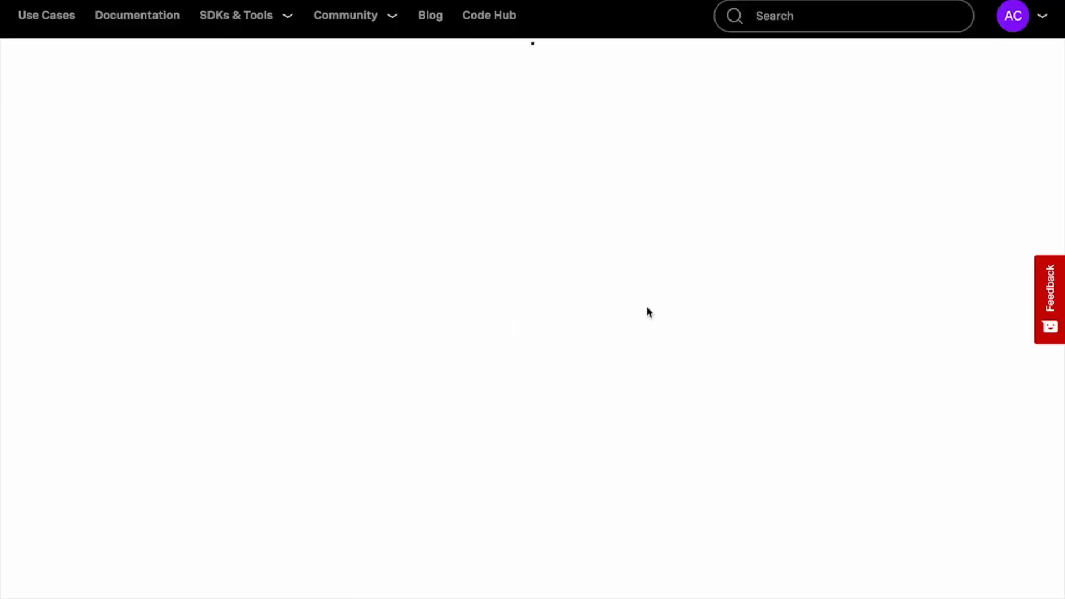
Deploy the project as instance 'voice-notifications' in AWS Europe Ireland
left_click(252, 325)
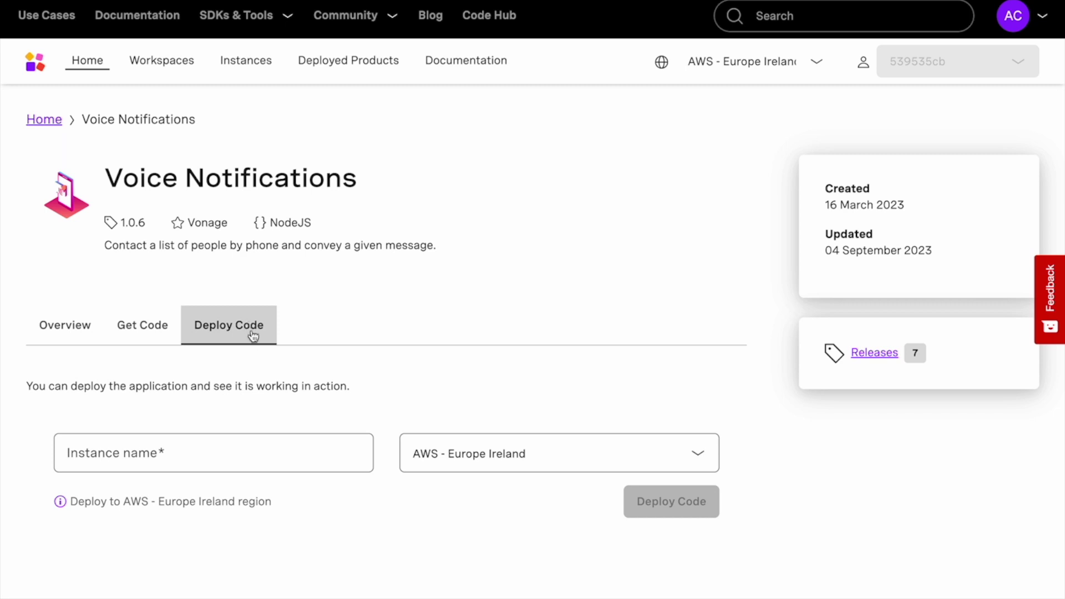
left_click(240, 456)
type("voice-notificati")
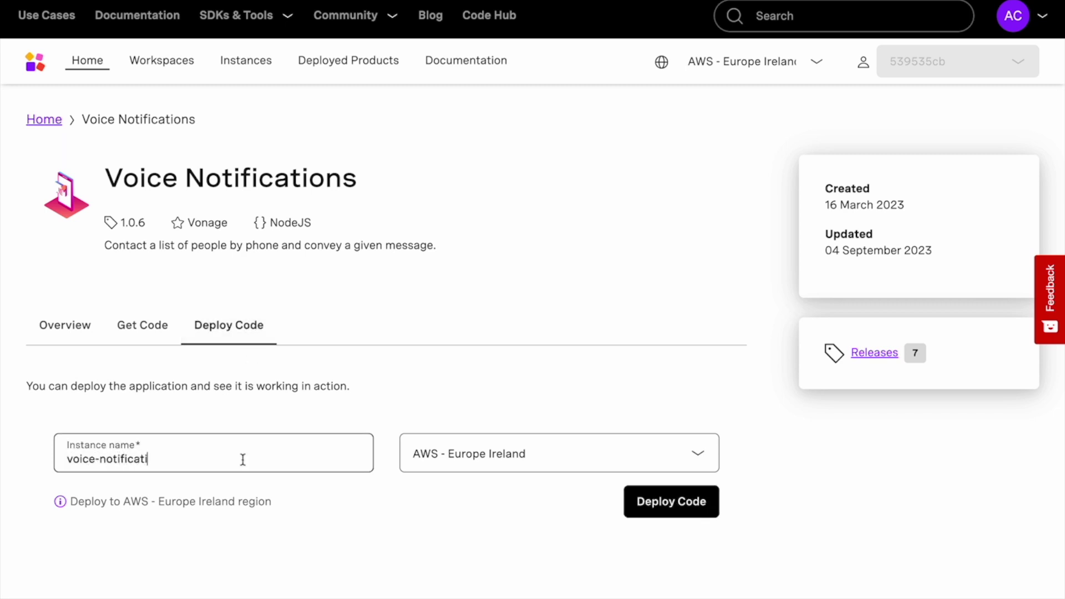
type("ons")
left_click(496, 448)
left_click(532, 561)
left_click(640, 499)
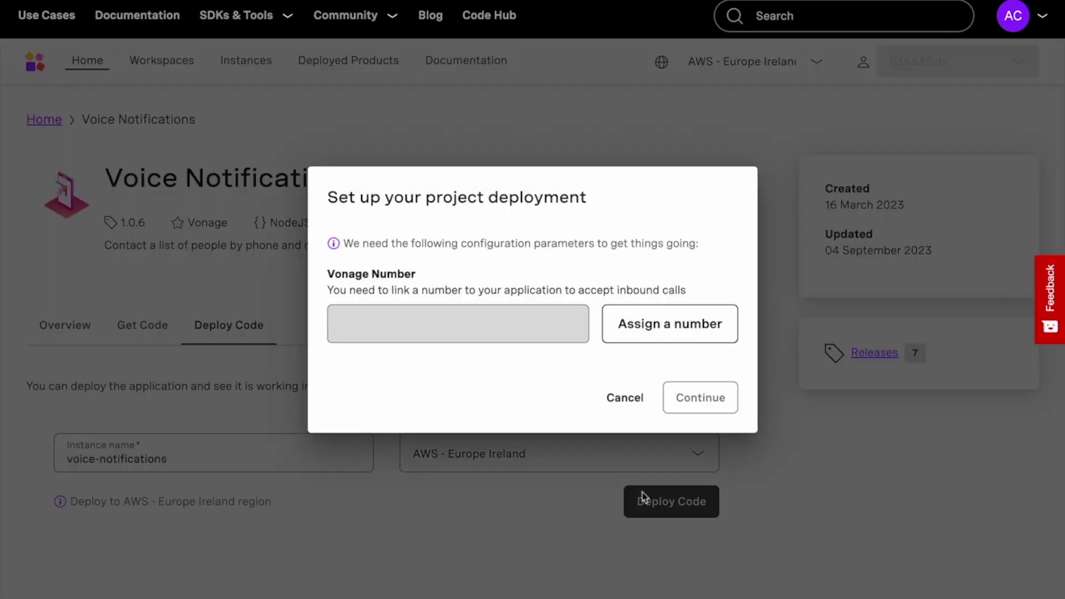
Assign a phone number, open the running app and notify both numbers
left_click(637, 323)
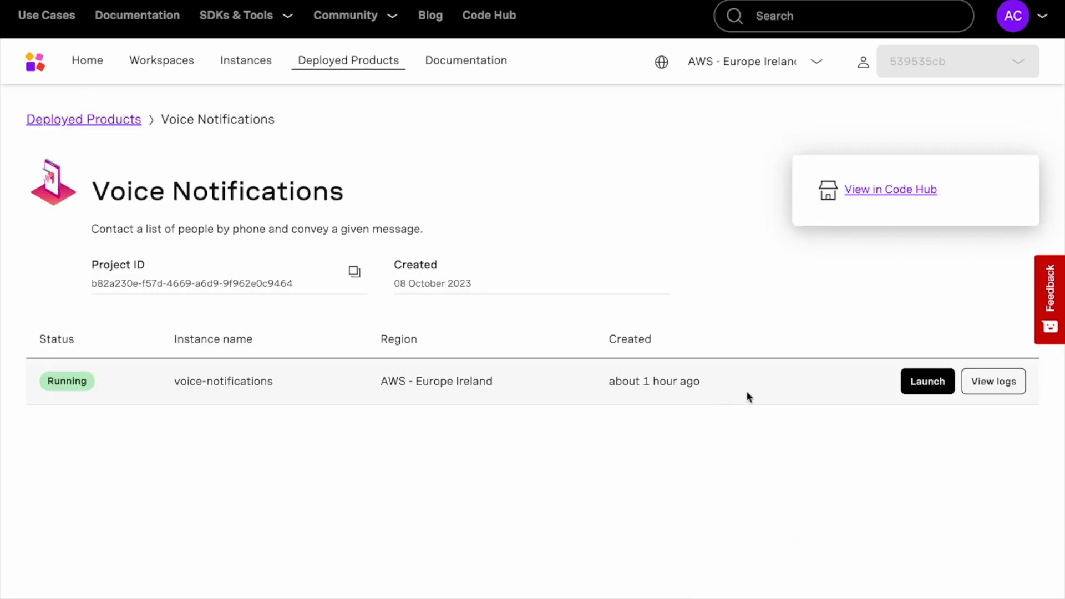
left_click(908, 387)
type("Notifying many numbers at once!")
left_click(408, 399)
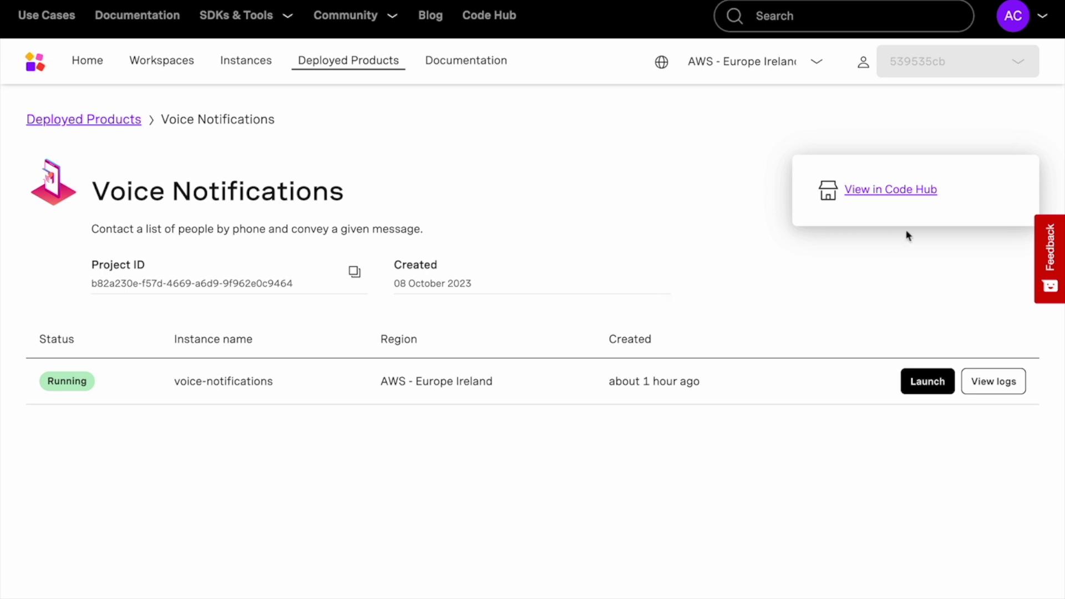
From the project's Code Hub page, start a new development environment in AWS Europe Ireland
left_click(881, 192)
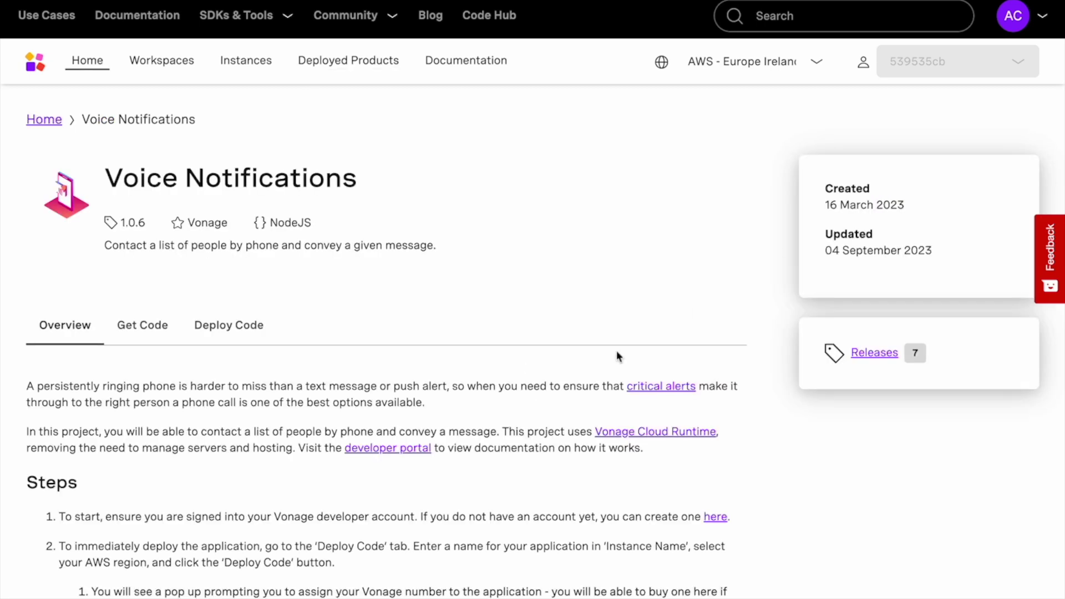
left_click(166, 329)
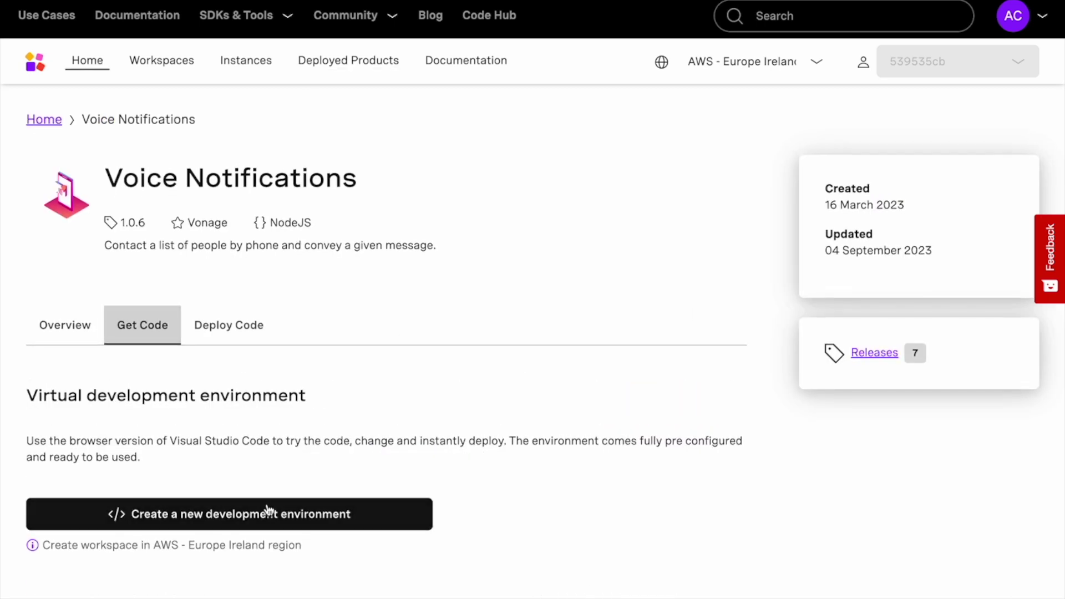
left_click(266, 512)
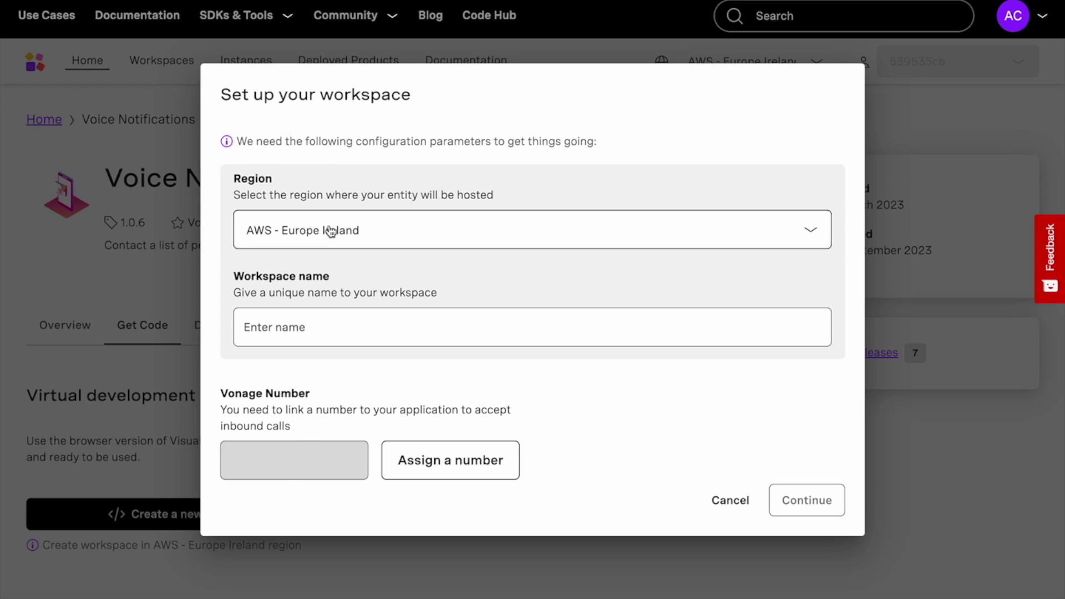
left_click(329, 231)
left_click(300, 326)
type("voice-notif")
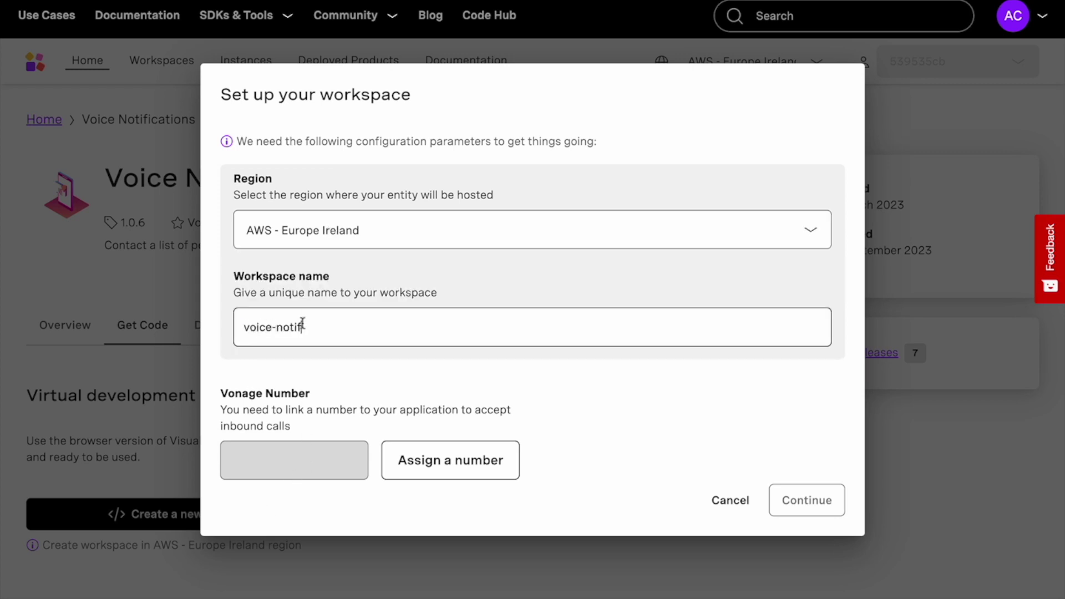
type("ications")
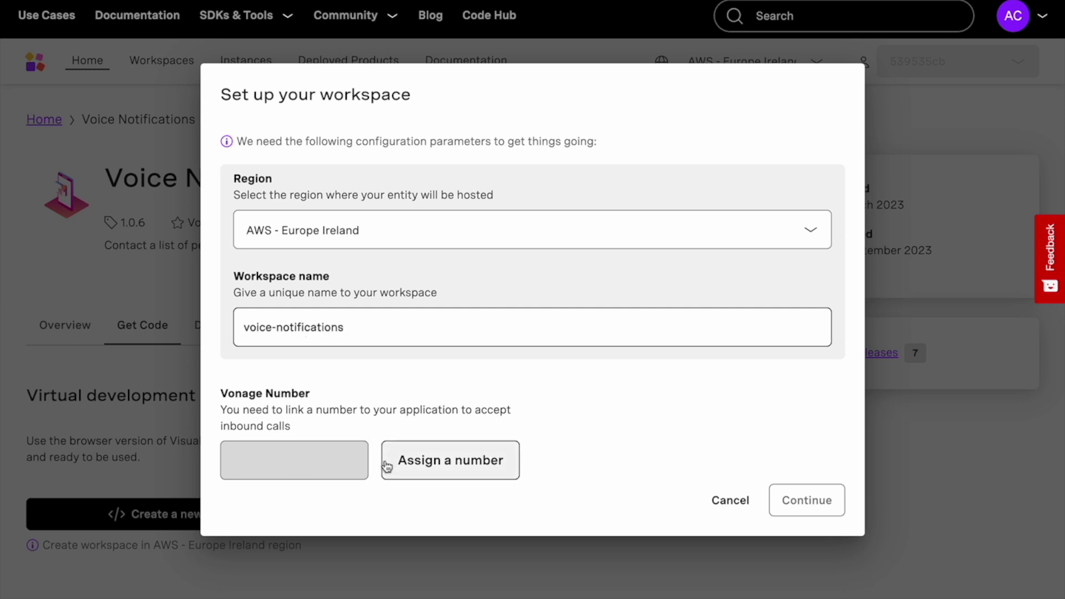
Buy a phone number for the voice-notifications workspace and confirm its setup
left_click(385, 463)
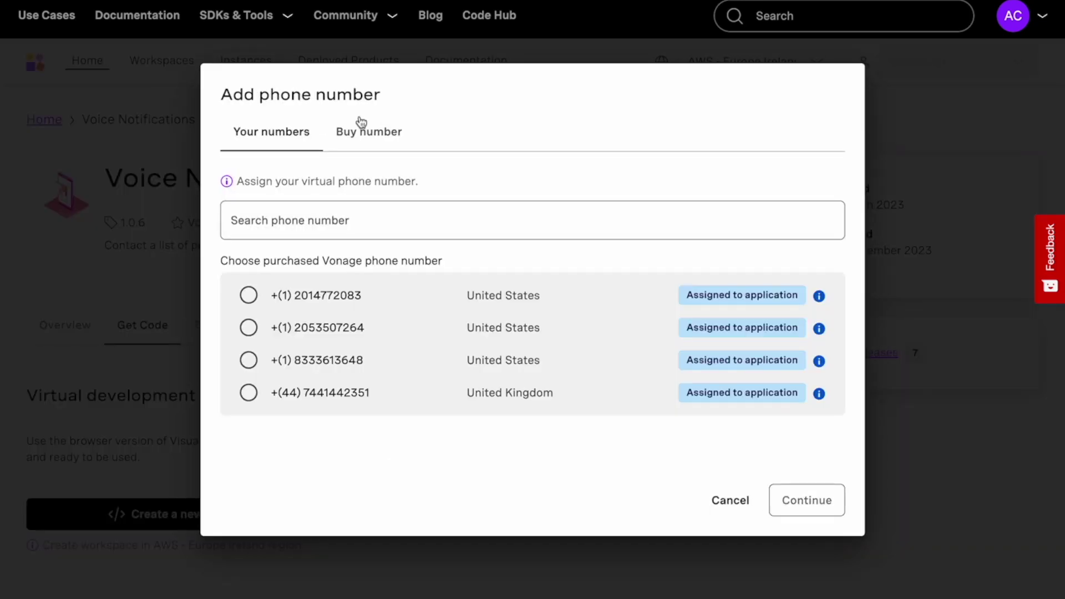
left_click(369, 132)
left_click(790, 291)
left_click(813, 503)
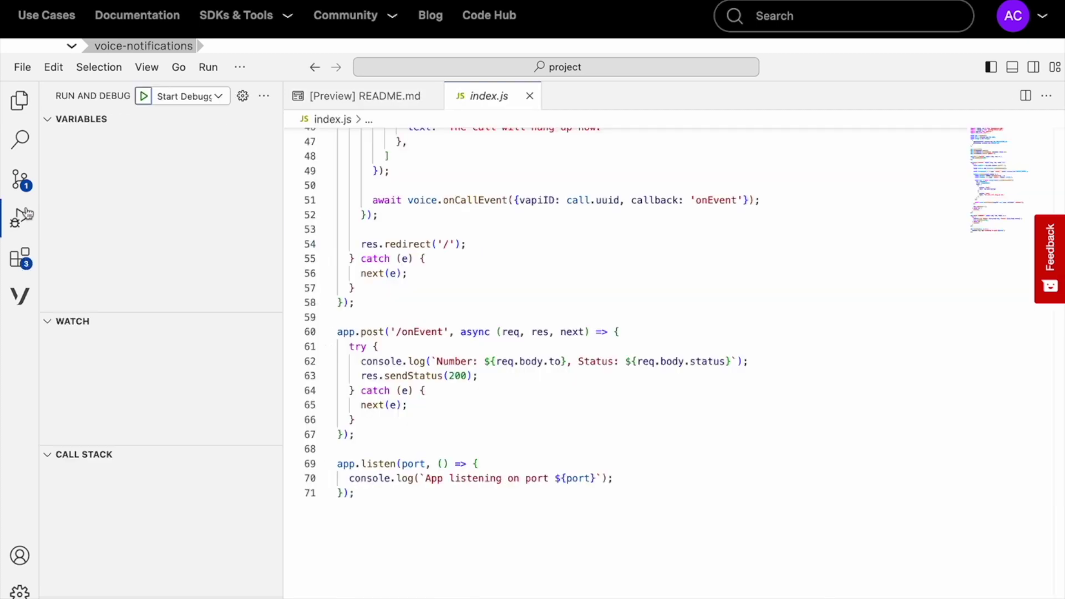
Start the Voice Notifications app in the Run and Debug sidebar, serving on port 3000
left_click(145, 98)
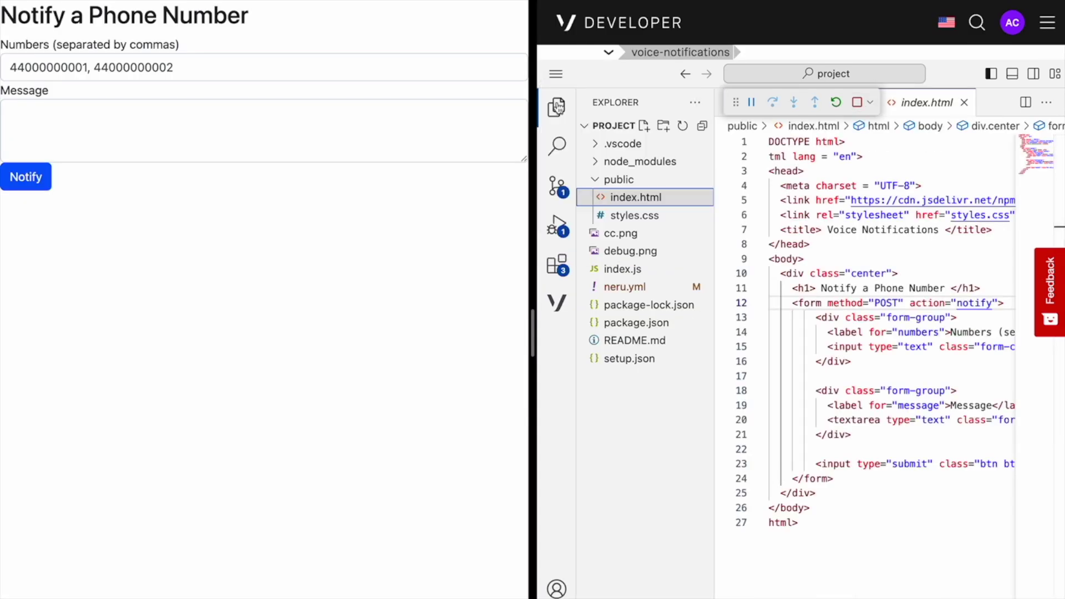
Edit the line 11 heading in index.html to 'Notify one or more Phone Numbers' and save
left_click(557, 106)
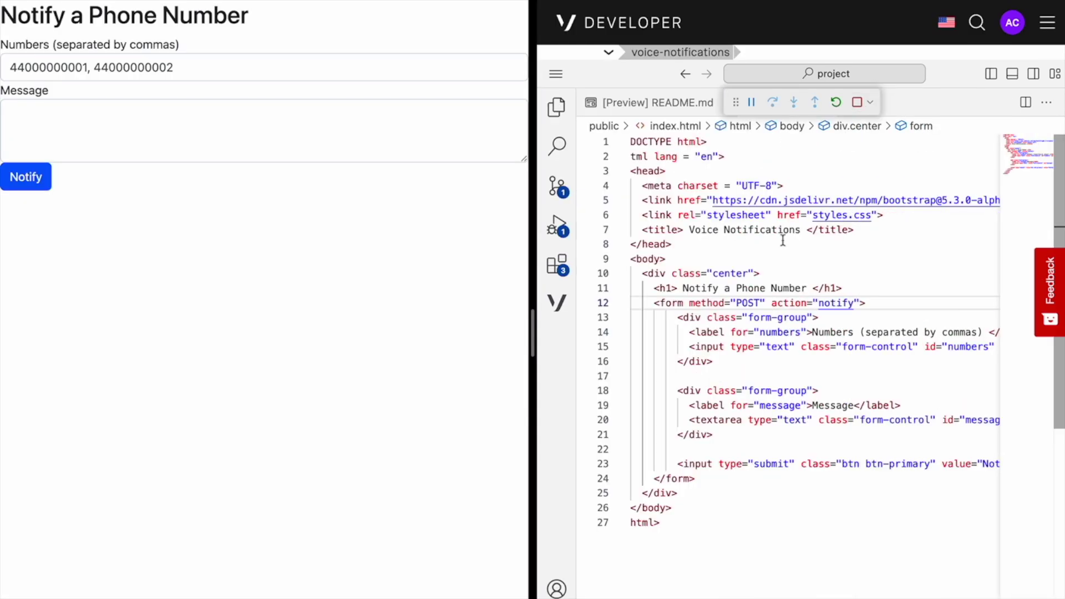
double_click(730, 288)
type("one or more")
left_click(865, 288)
type("s")
key("ctrl+s")
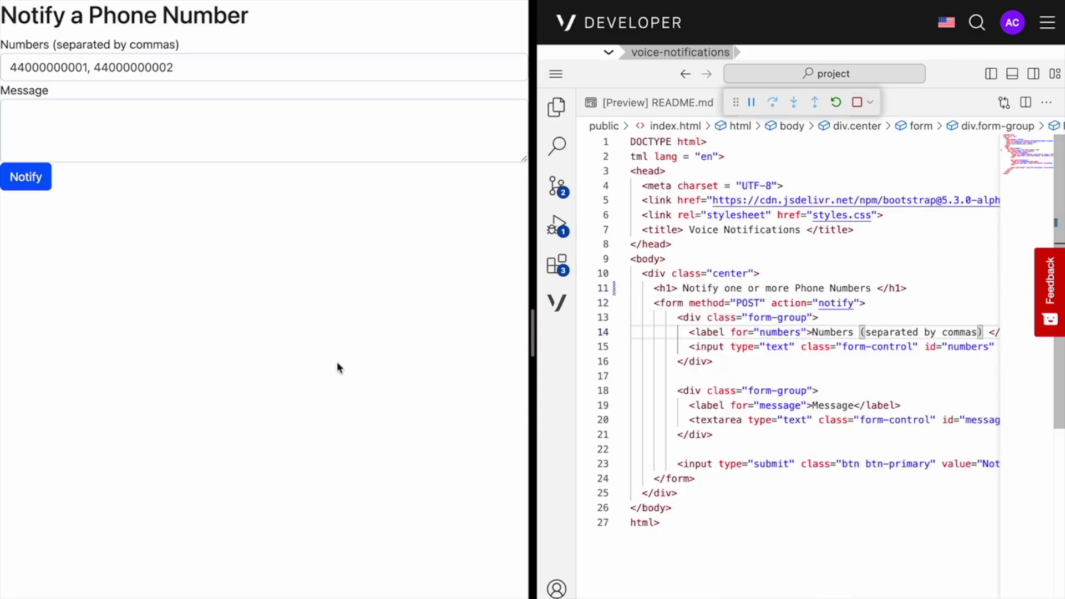